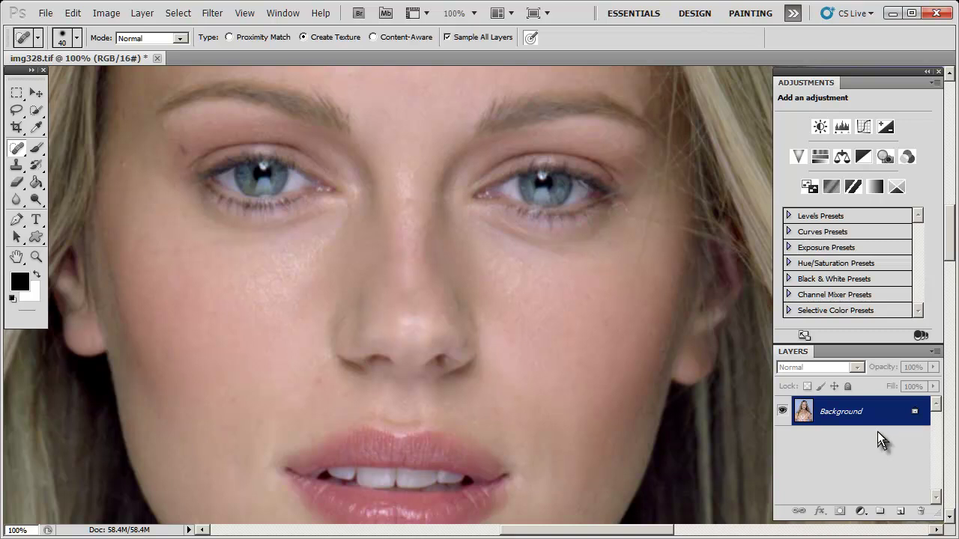
- Duplicate the Background into Layer 1 and spot-heal the skin under the right-hand eye
key(ctrl+j)
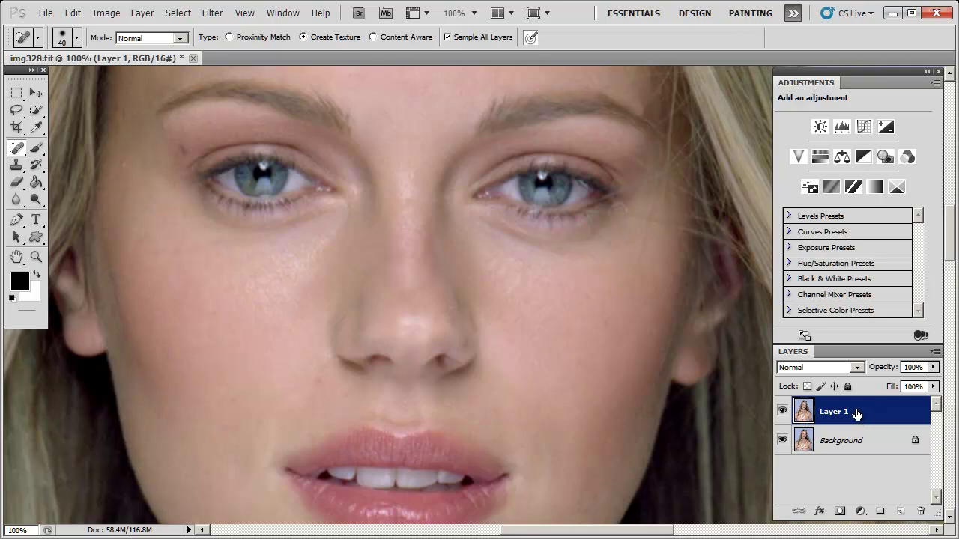
click(848, 451)
click(852, 416)
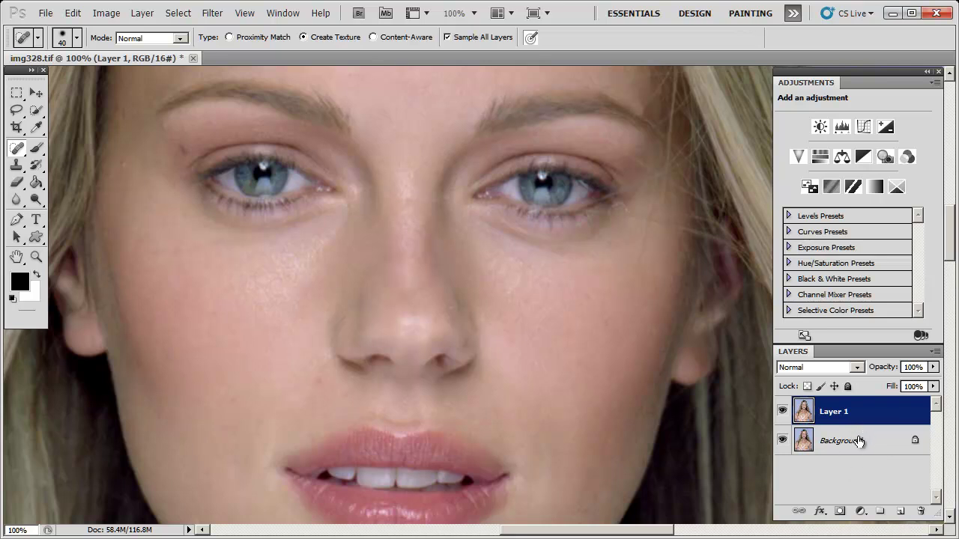
click(859, 442)
click(866, 416)
drag(612, 214, 562, 208)
- Set the healing brush to 15 px and heal the blemishes beside the nose
key(bracketright)
key(bracketleft)
key(bracketleft)
key(bracketleft)
key(bracketleft)
key(bracketleft)
mouse_move(464, 348)
mouse_down()
mouse_move(468, 315)
mouse_move(443, 264)
mouse_up()
mouse_move(455, 325)
mouse_down()
mouse_move(443, 317)
mouse_move(449, 271)
mouse_up()
drag(452, 333, 447, 321)
drag(489, 290, 482, 273)
drag(469, 312, 461, 274)
- Heal the blemishes along the nose's left side and under the left-hand eye
drag(380, 256, 355, 294)
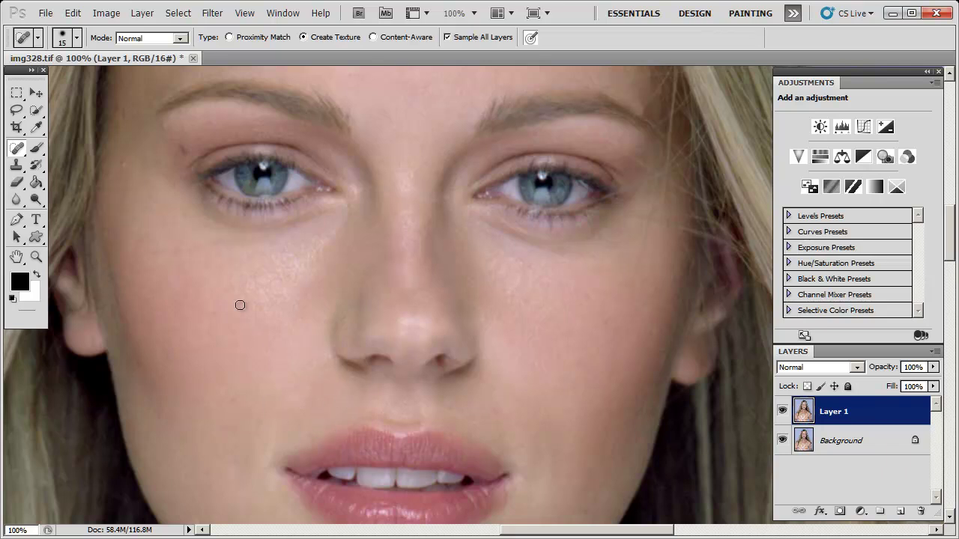
mouse_move(262, 242)
mouse_down()
mouse_move(206, 244)
mouse_move(199, 280)
mouse_up()
mouse_move(203, 247)
mouse_down()
mouse_move(171, 256)
mouse_move(135, 233)
mouse_up()
drag(200, 299, 192, 77)
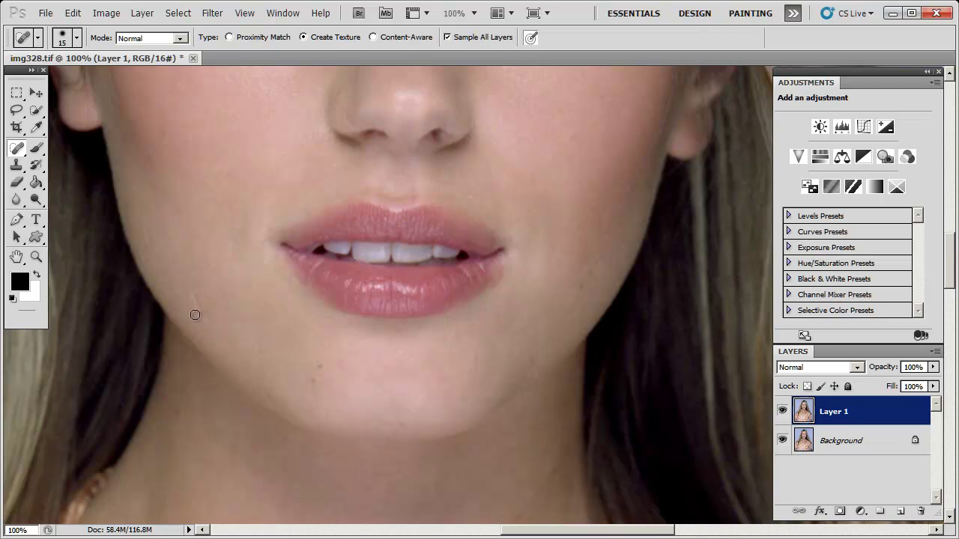
- Heal the two blemishes on the chin
mouse_move(209, 323)
mouse_down()
mouse_move(193, 290)
mouse_move(206, 321)
mouse_move(202, 279)
mouse_up()
drag(314, 383, 325, 359)
drag(500, 122, 494, 303)
drag(422, 99, 454, 216)
drag(415, 153, 407, 216)
mouse_move(405, 131)
mouse_down()
mouse_move(404, 196)
mouse_move(557, 82)
mouse_up()
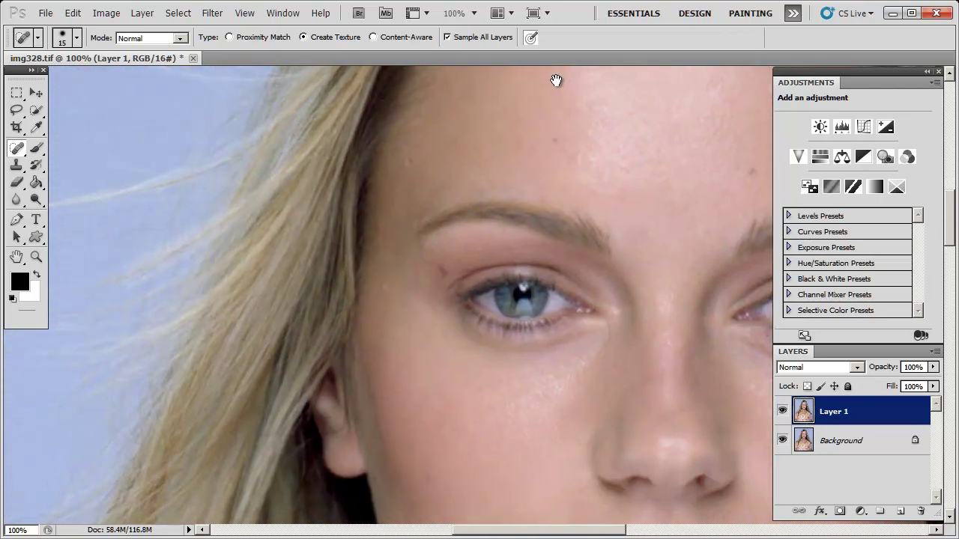
- Heal spots on the forehead near the hairline, above the eye, and under the right-hand eye
drag(454, 137, 479, 148)
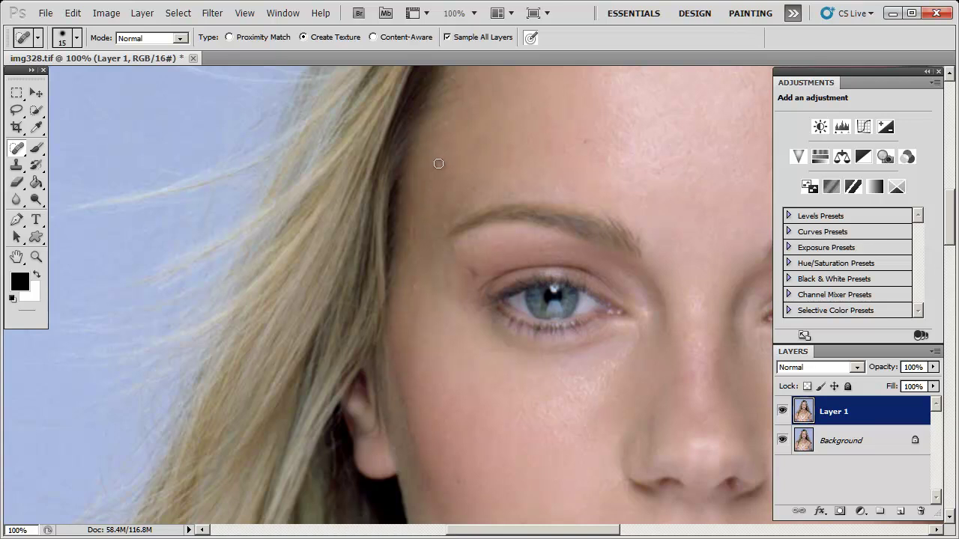
drag(413, 226, 407, 289)
click(477, 270)
drag(589, 178, 381, 118)
drag(470, 188, 453, 97)
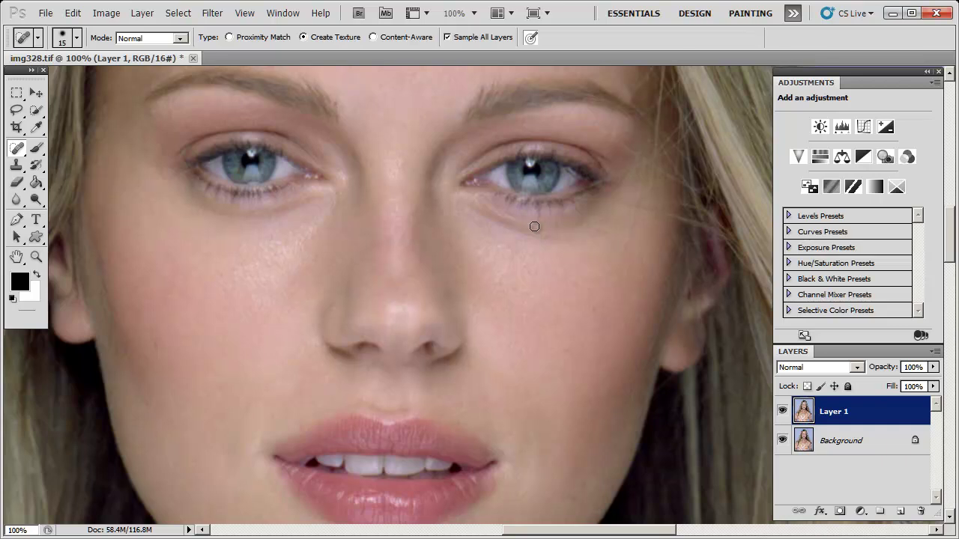
drag(530, 224, 501, 213)
drag(479, 206, 464, 203)
- Duplicate Layer 1 as Layer 1 copy and enlarge the healing brush to 50 px
key(ctrl+j)
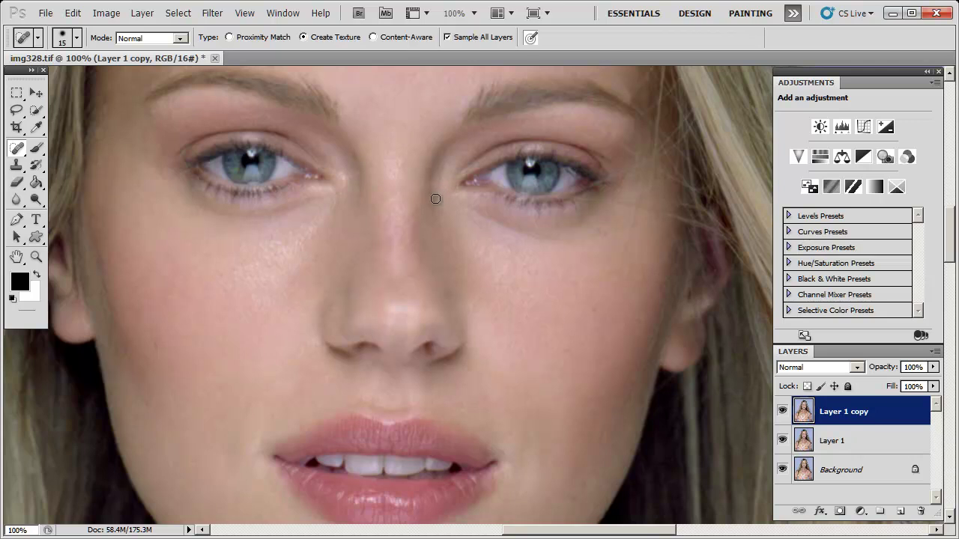
key(bracketright)
key(bracketright)
key(bracketright)
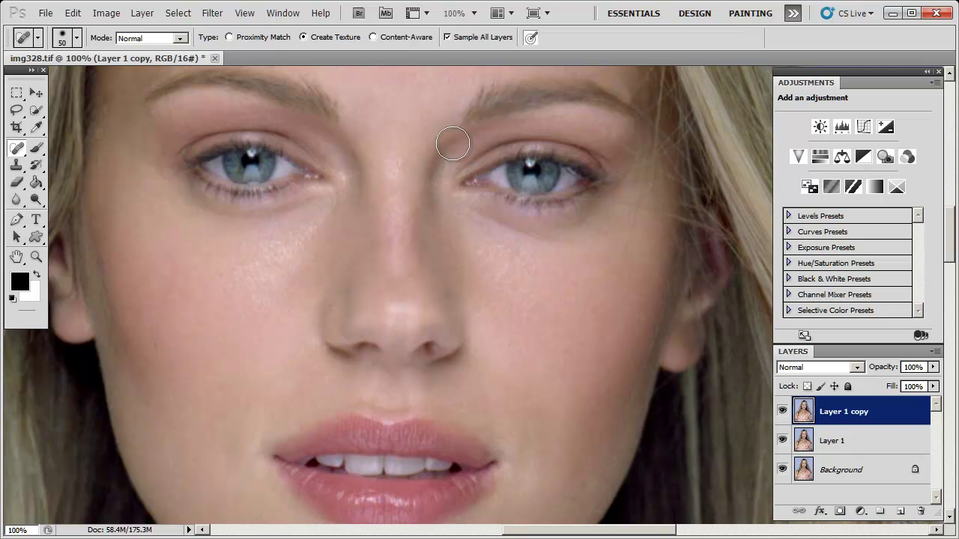
- Smooth the skin between the brows and the shadow under the right-hand eye at 50 px
mouse_move(449, 140)
mouse_down()
mouse_move(431, 195)
mouse_move(447, 237)
mouse_up()
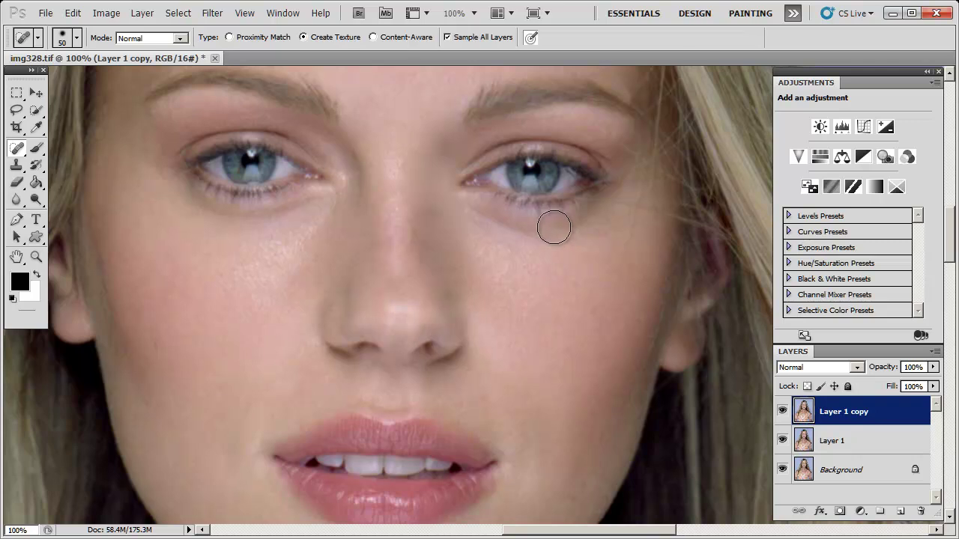
drag(533, 242, 535, 232)
- Fade the last Spot Healing Brush stroke to 26% opacity
key(ctrl+shift+f)
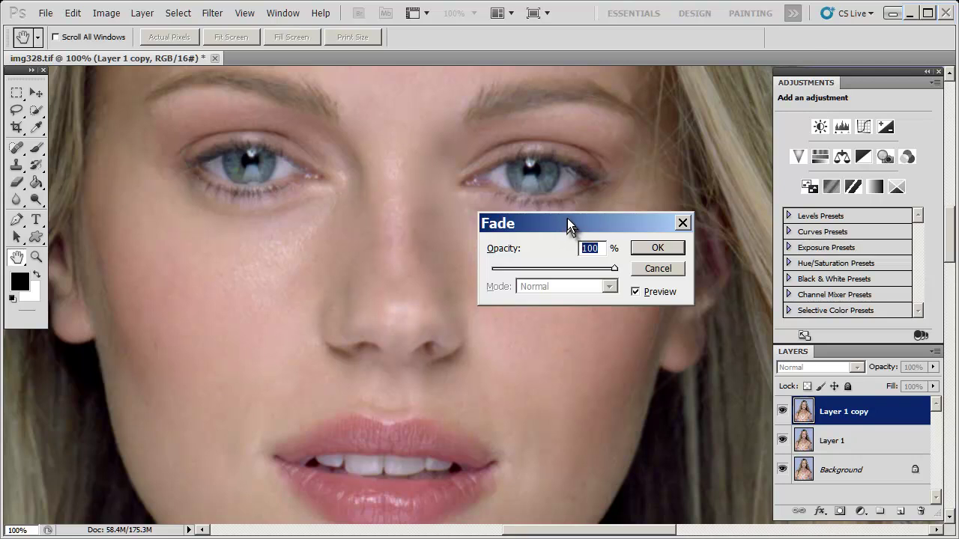
drag(566, 222, 574, 208)
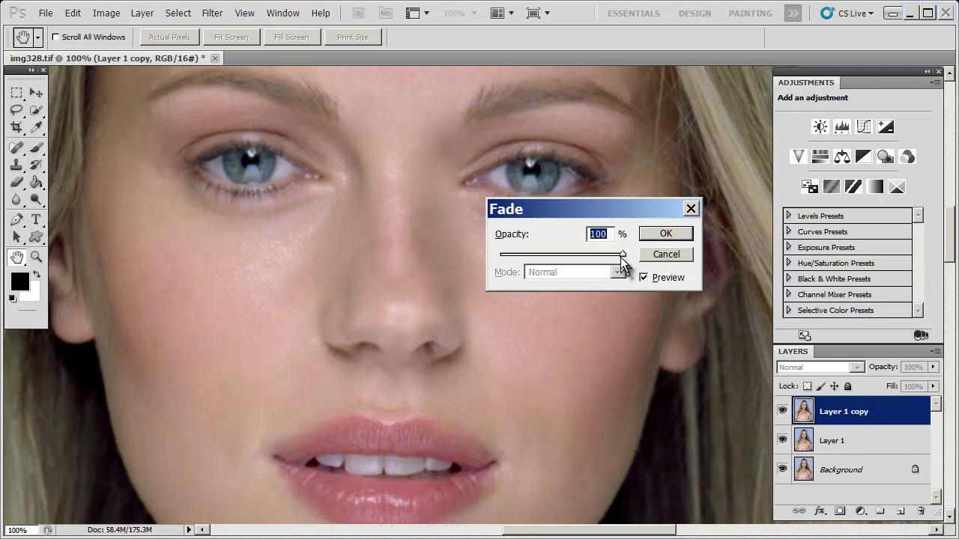
drag(621, 256, 490, 255)
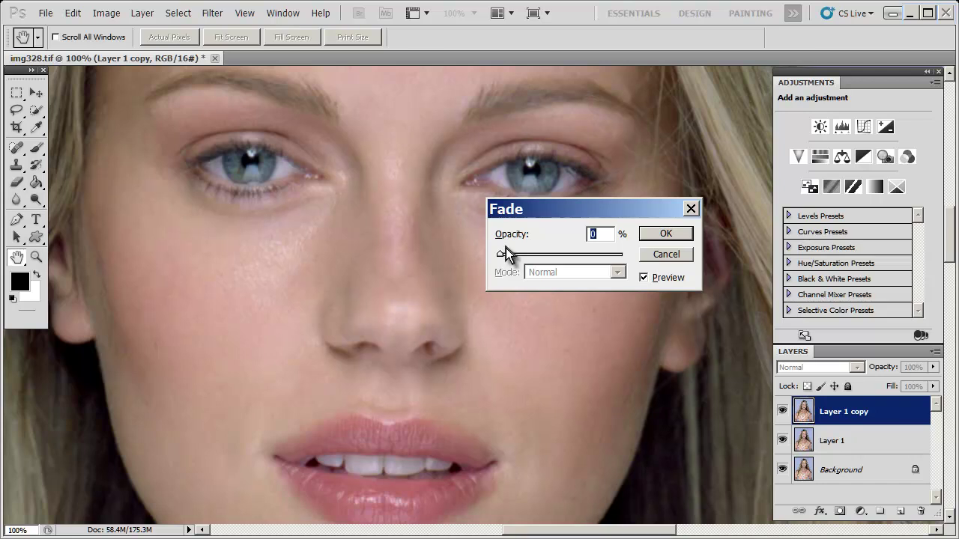
drag(502, 259, 532, 254)
- Apply the 26% fade, then toggle Layer 1 copy off and on to compare, leaving it visible
click(666, 234)
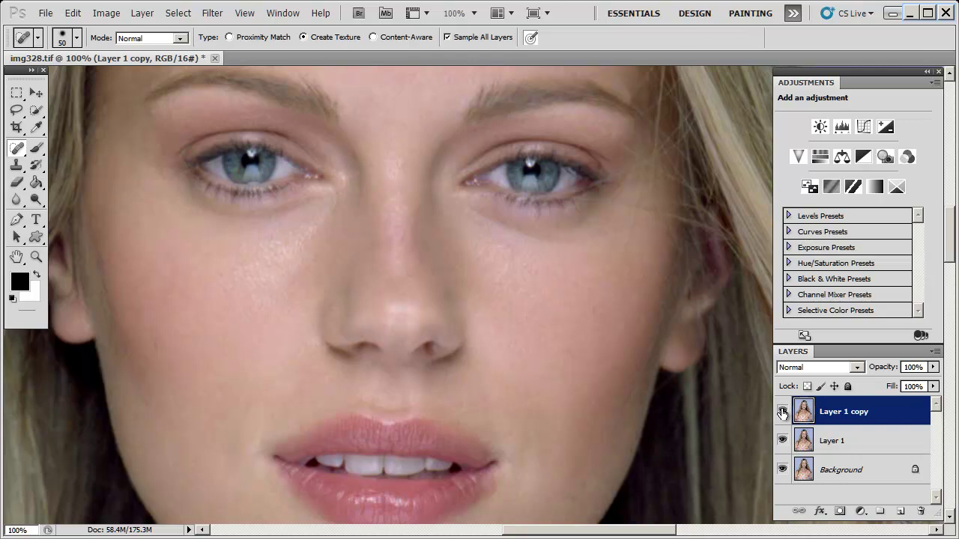
click(782, 412)
click(783, 412)
click(783, 412)
click(783, 412)
click(783, 412)
click(784, 412)
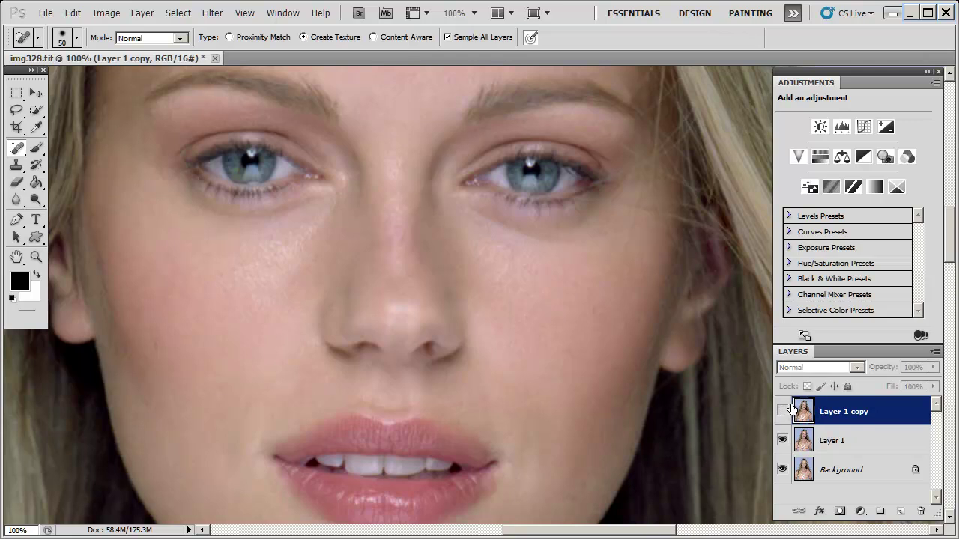
click(783, 412)
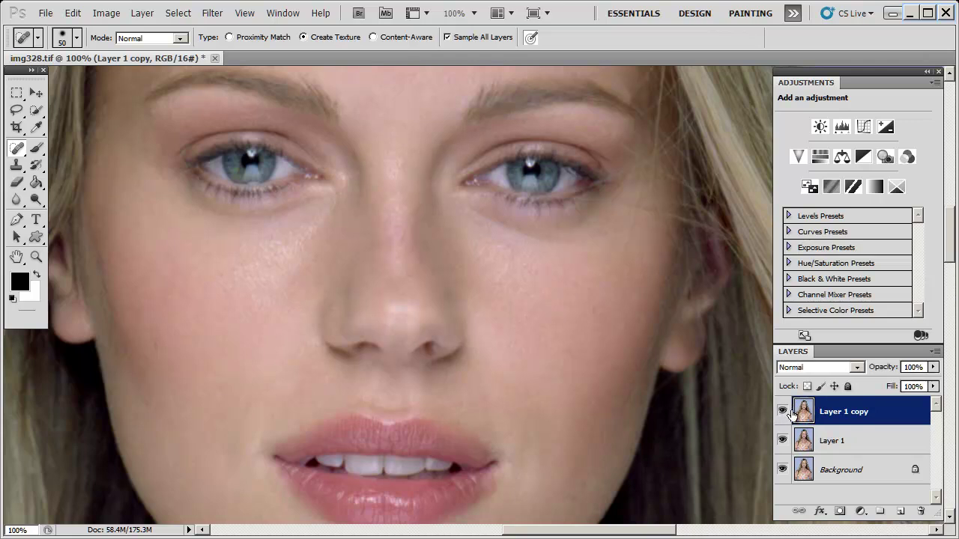